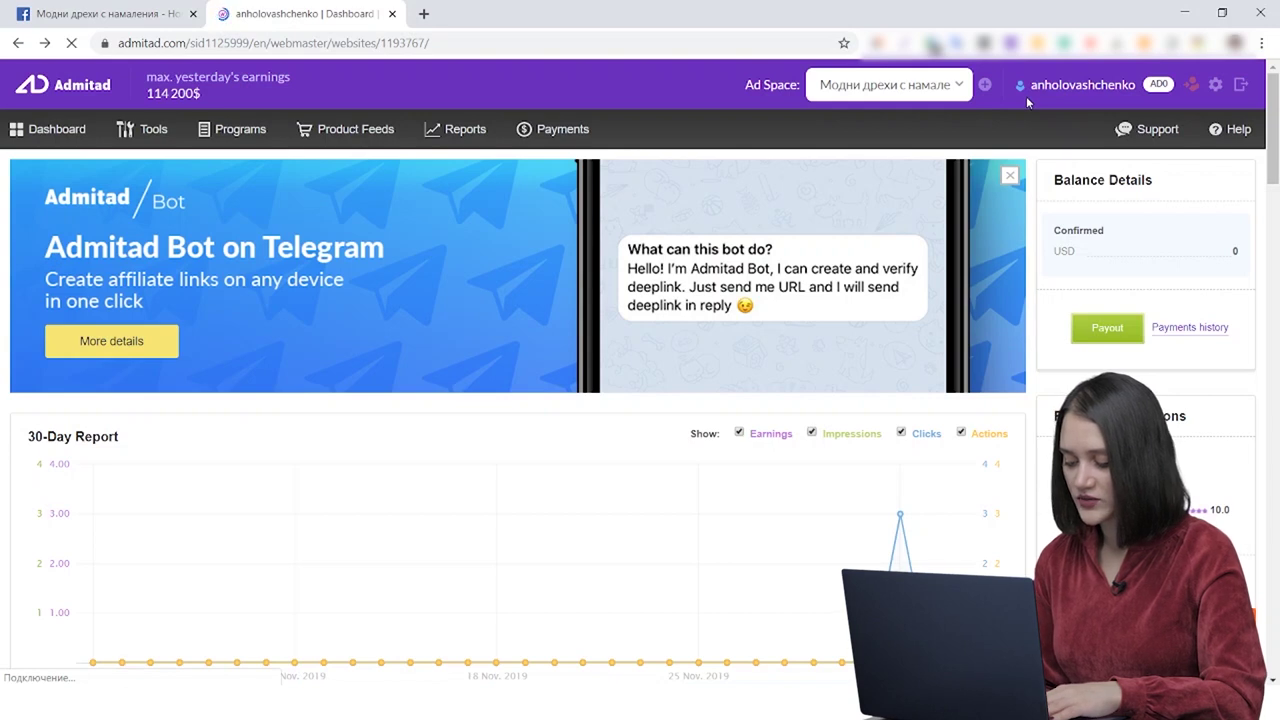
Check the available ad spaces in the account header and dismiss the Admitad Bot banner on the dashboard
click(958, 88)
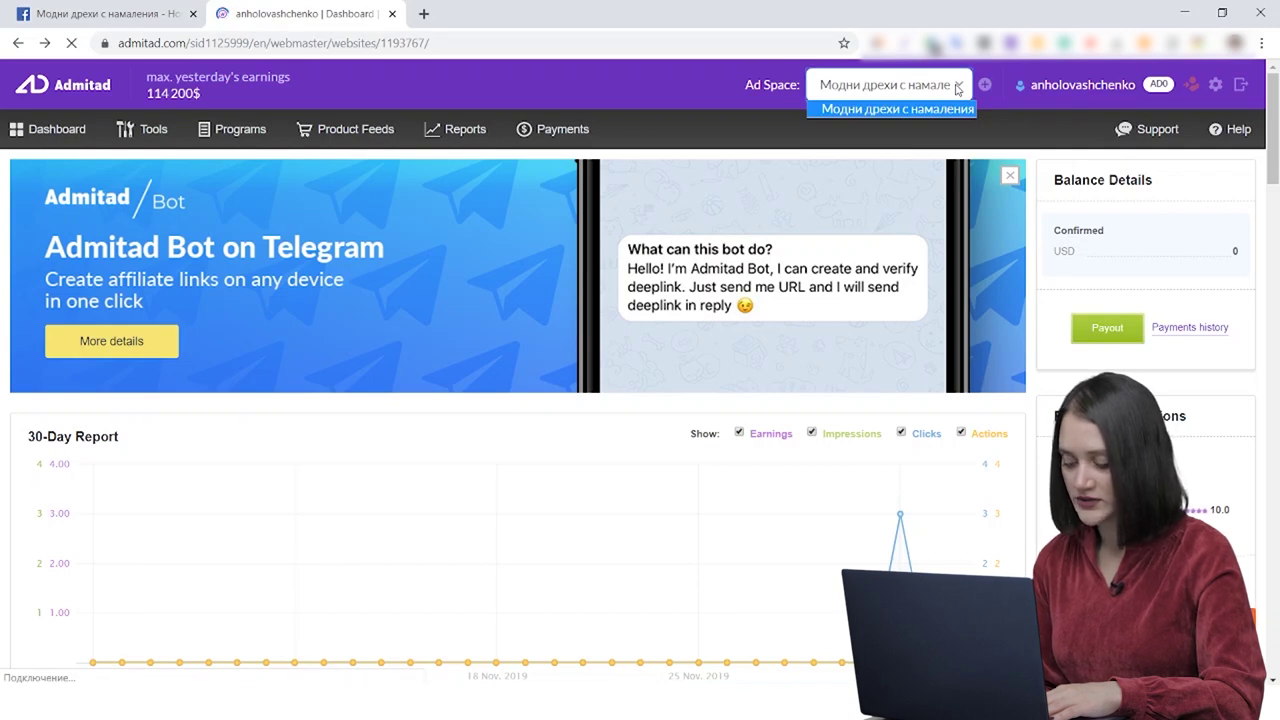
click(958, 88)
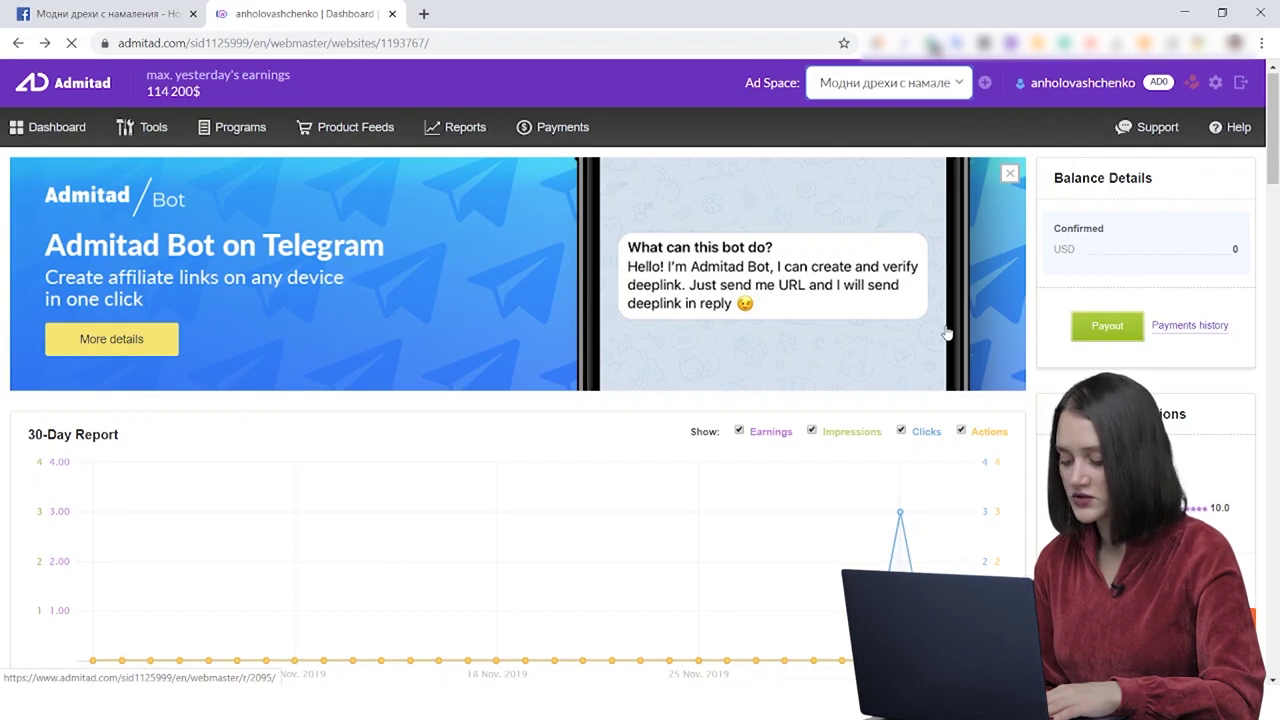
click(1010, 177)
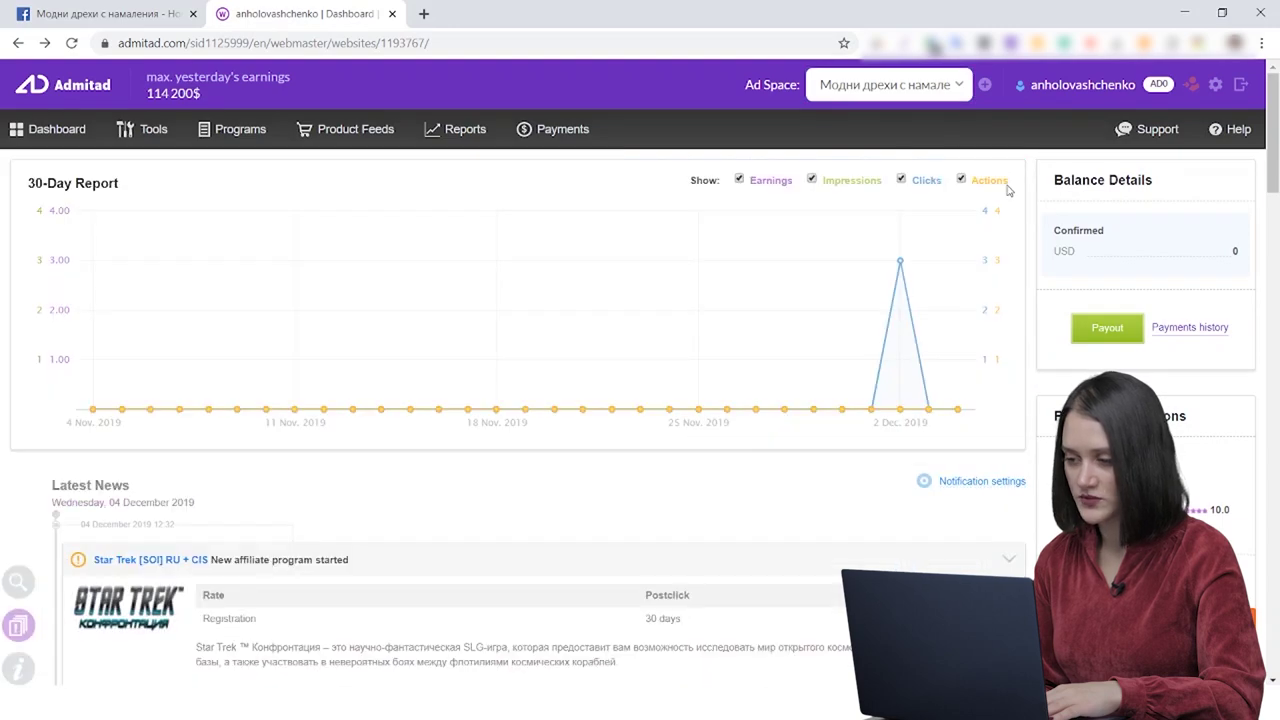
Inspect the daily values in the 30-Day Report chart, switching the Impressions and Clicks series off and back on
mouse_move(847, 365)
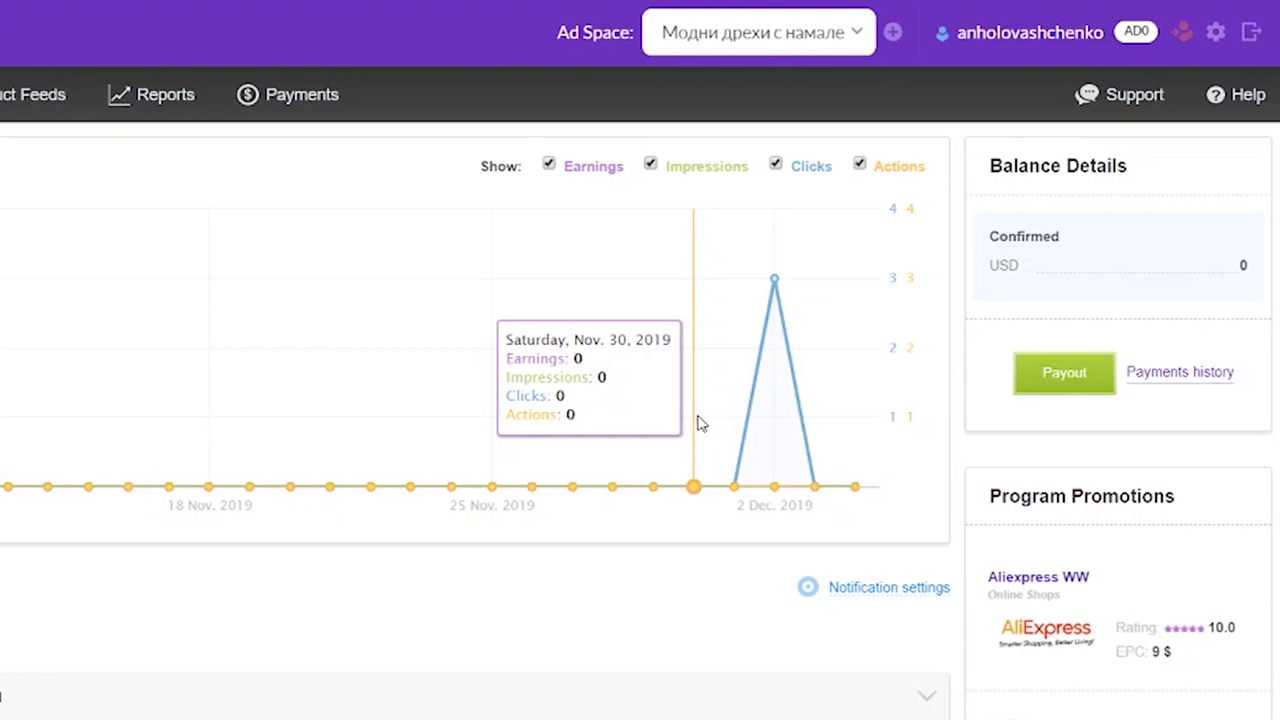
mouse_move(751, 423)
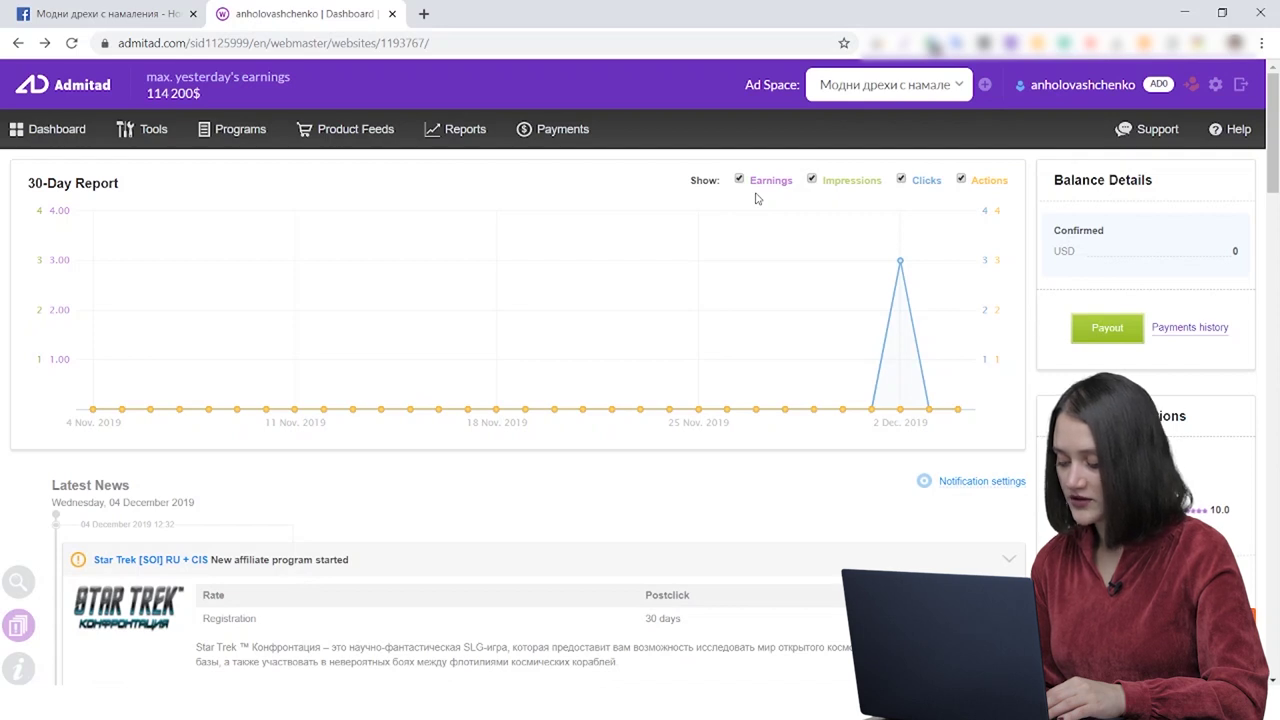
click(812, 180)
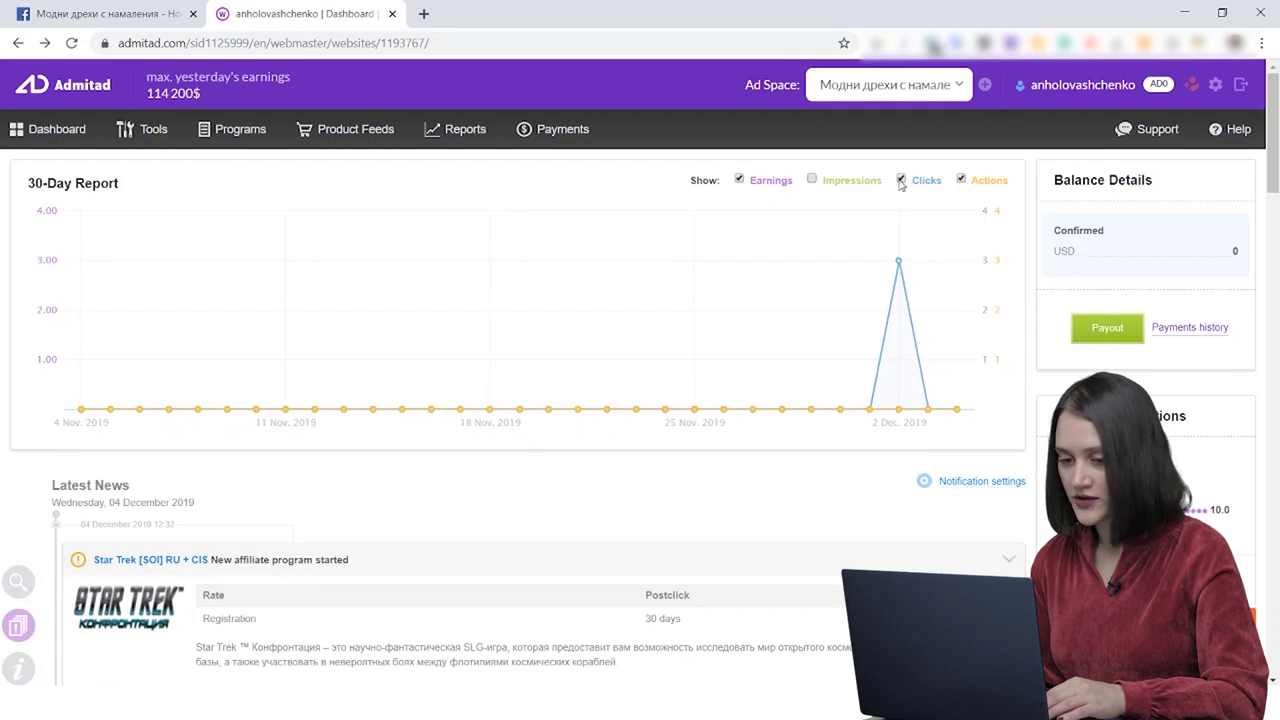
mouse_move(898, 257)
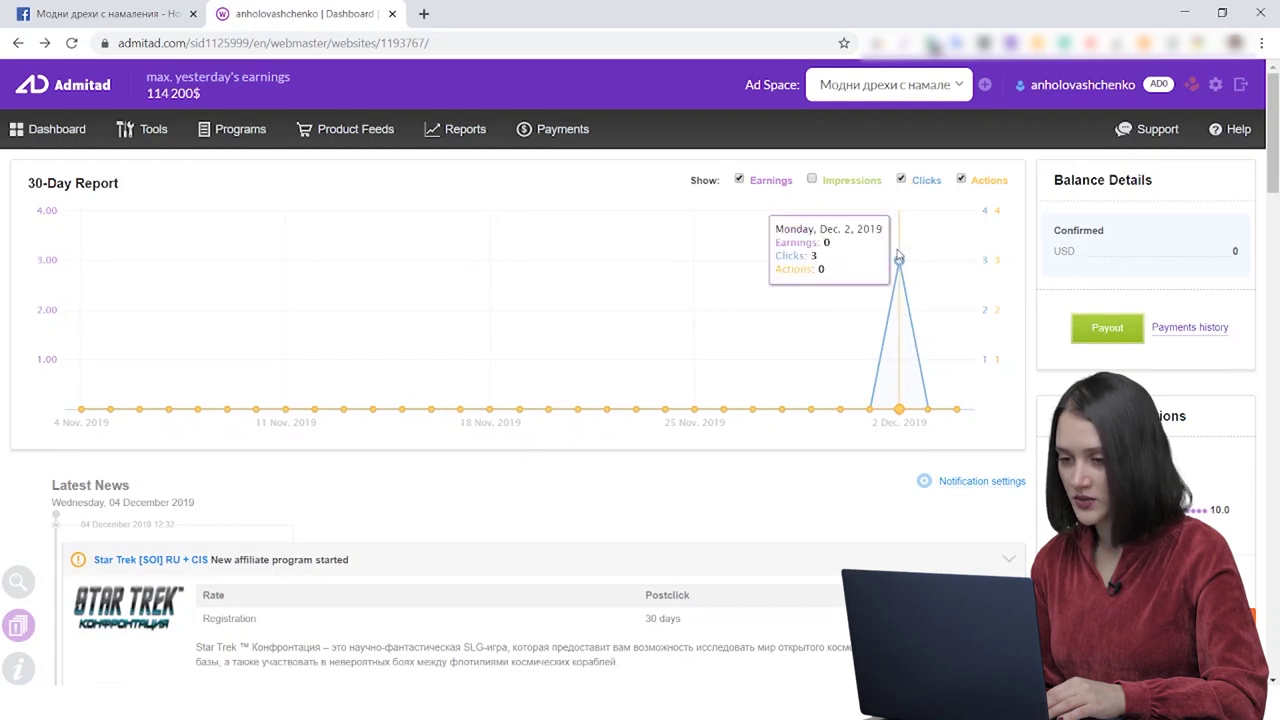
click(901, 180)
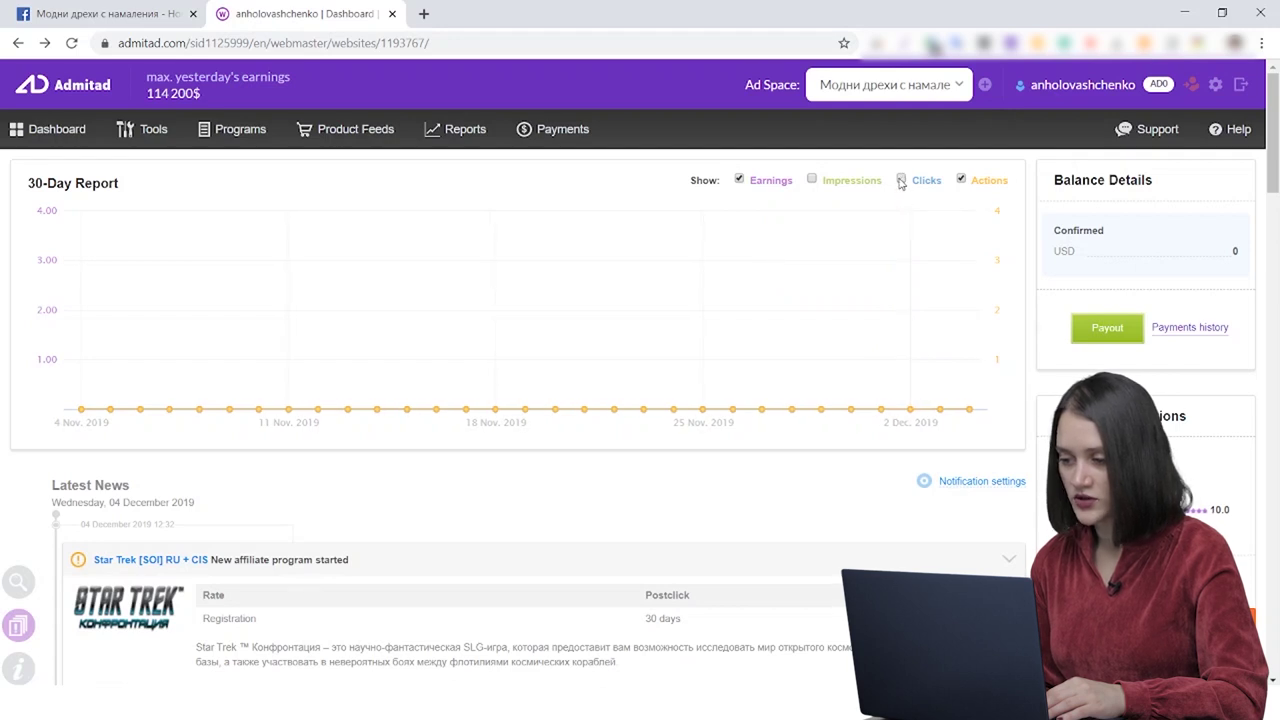
click(901, 180)
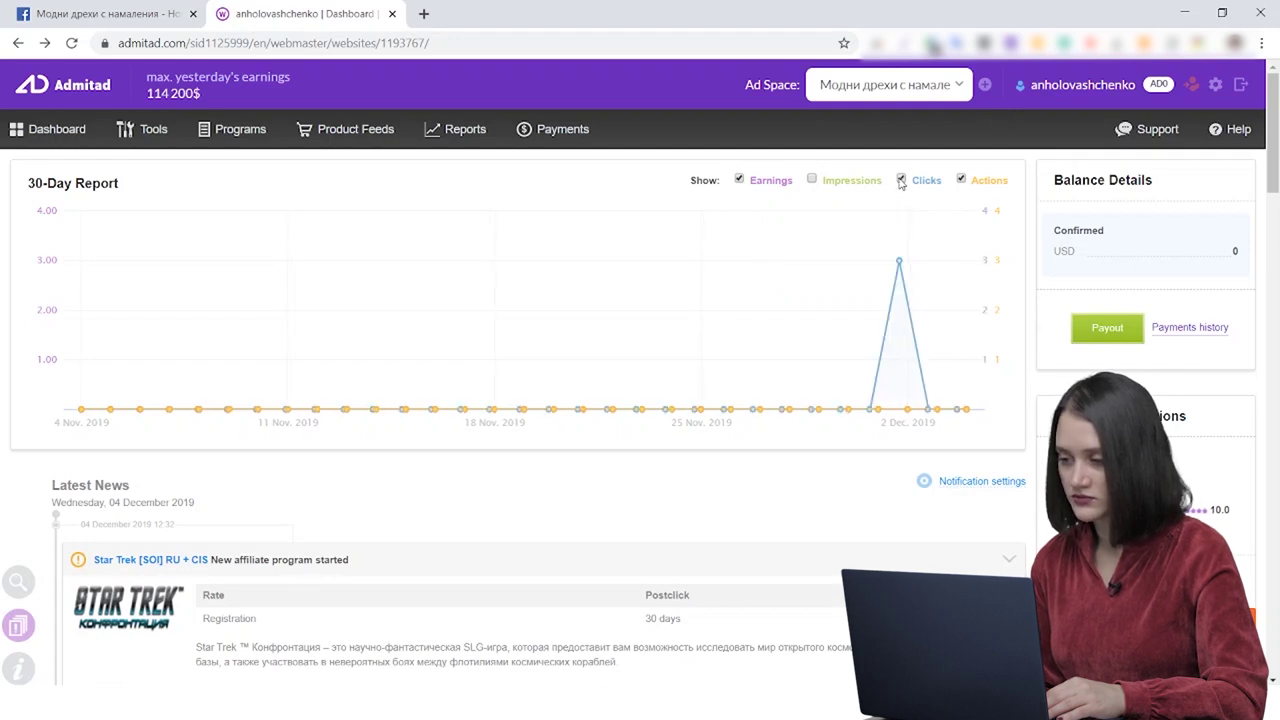
click(812, 181)
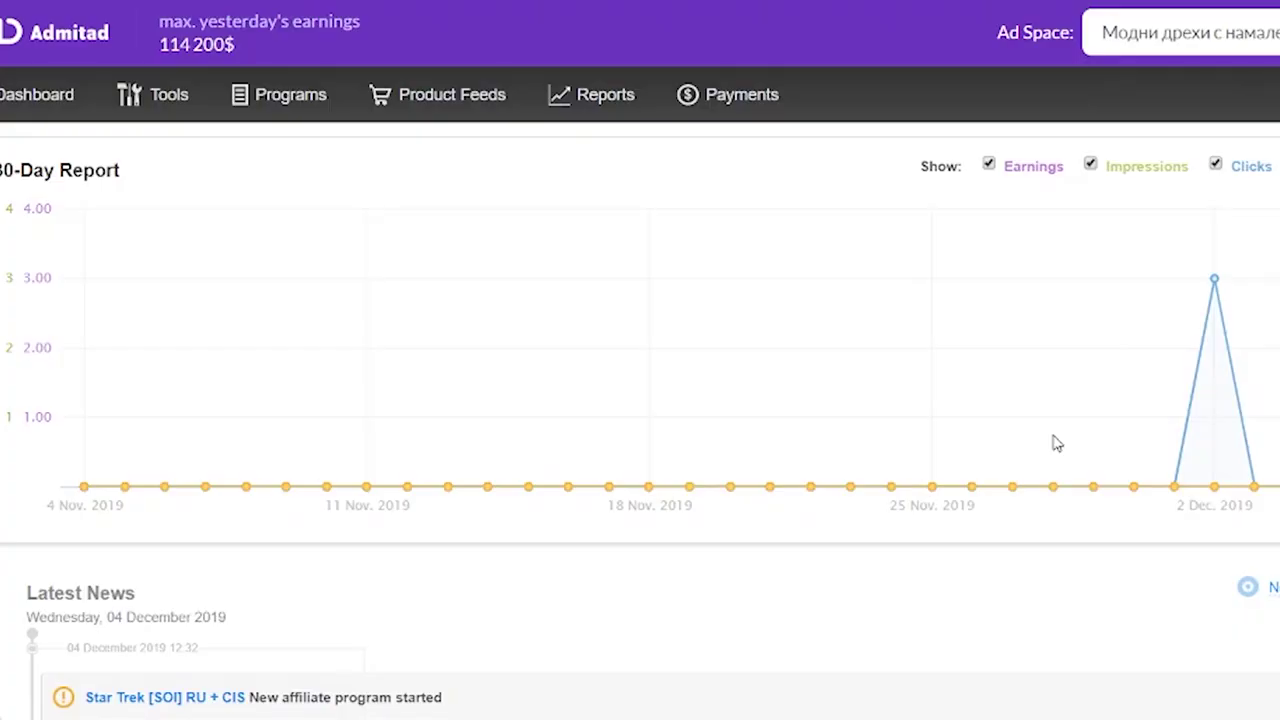
Look over the Latest News feed and view its notification type settings without changing them
scroll(1057, 443, down, 4)
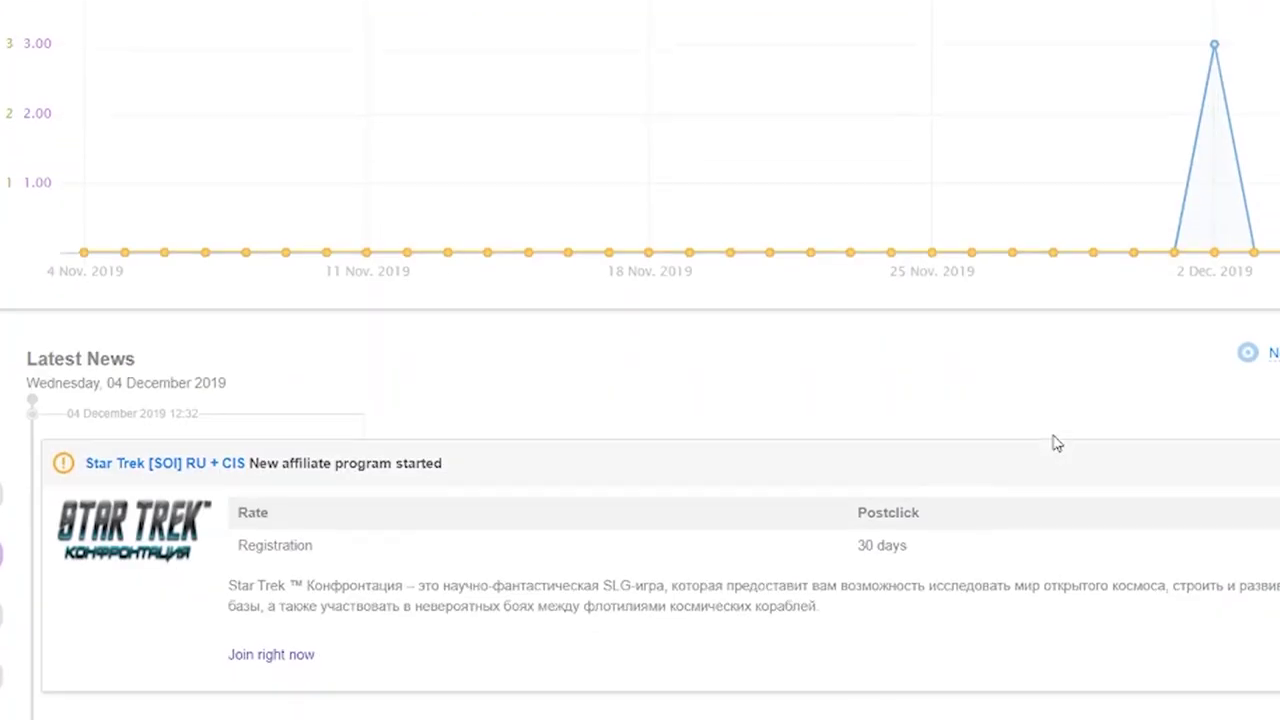
scroll(1055, 438, down, 1)
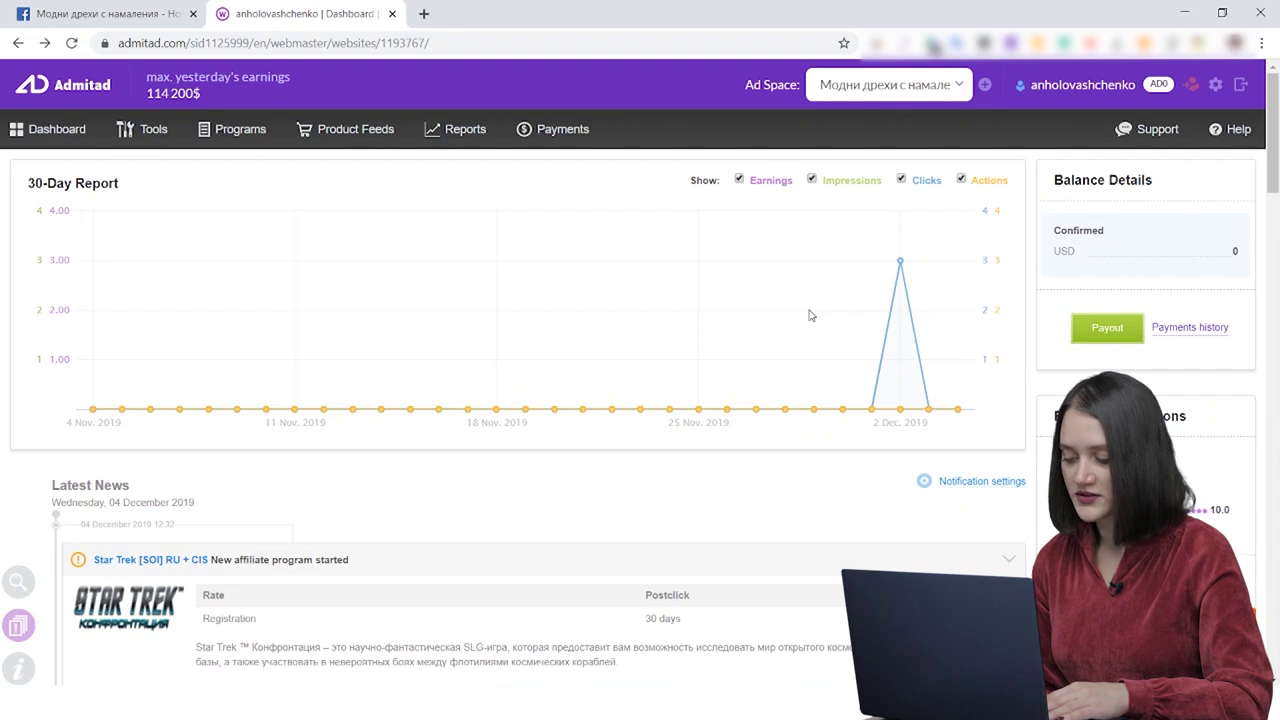
scroll(810, 315, down, 2)
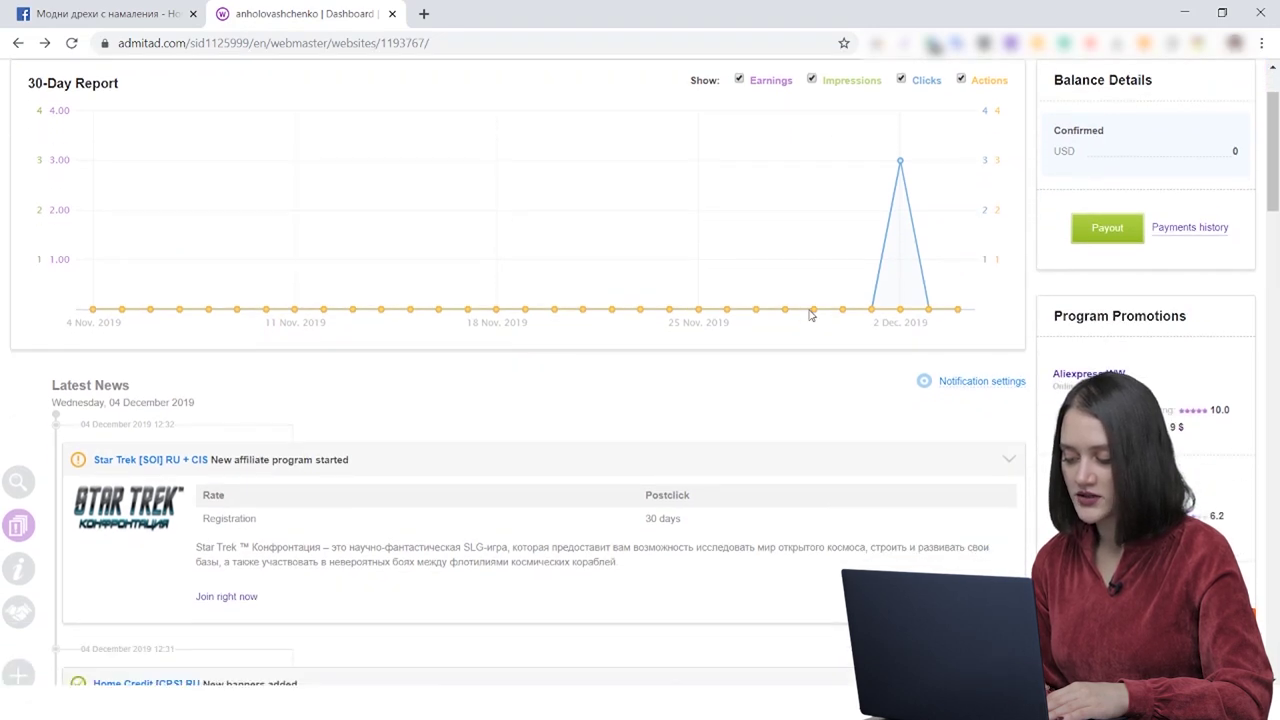
scroll(810, 315, down, 1)
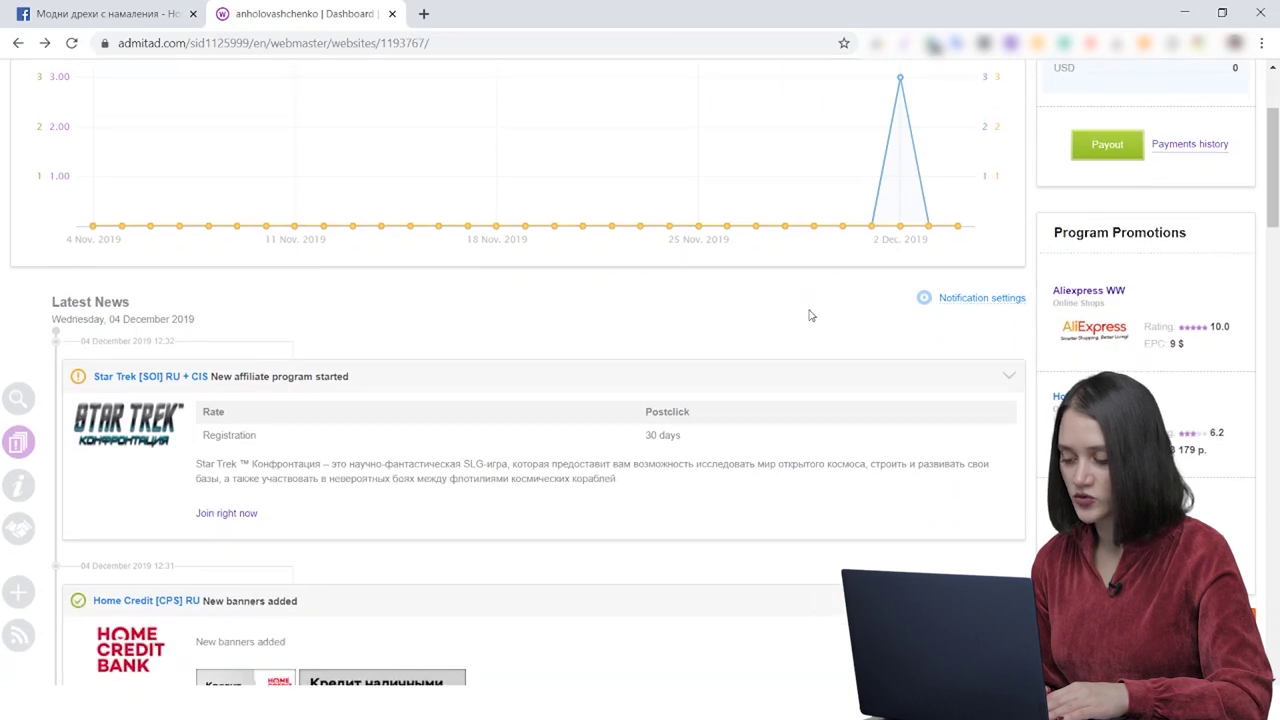
click(945, 300)
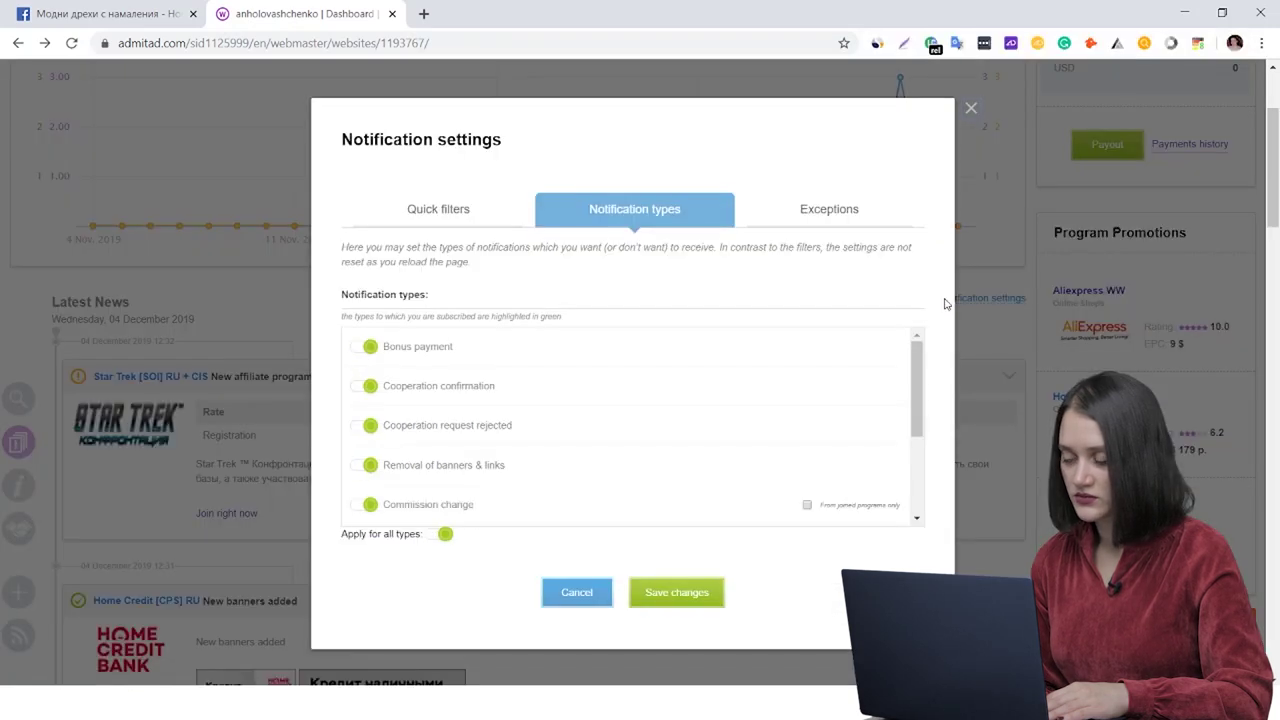
click(970, 108)
scroll(1071, 290, up, 2)
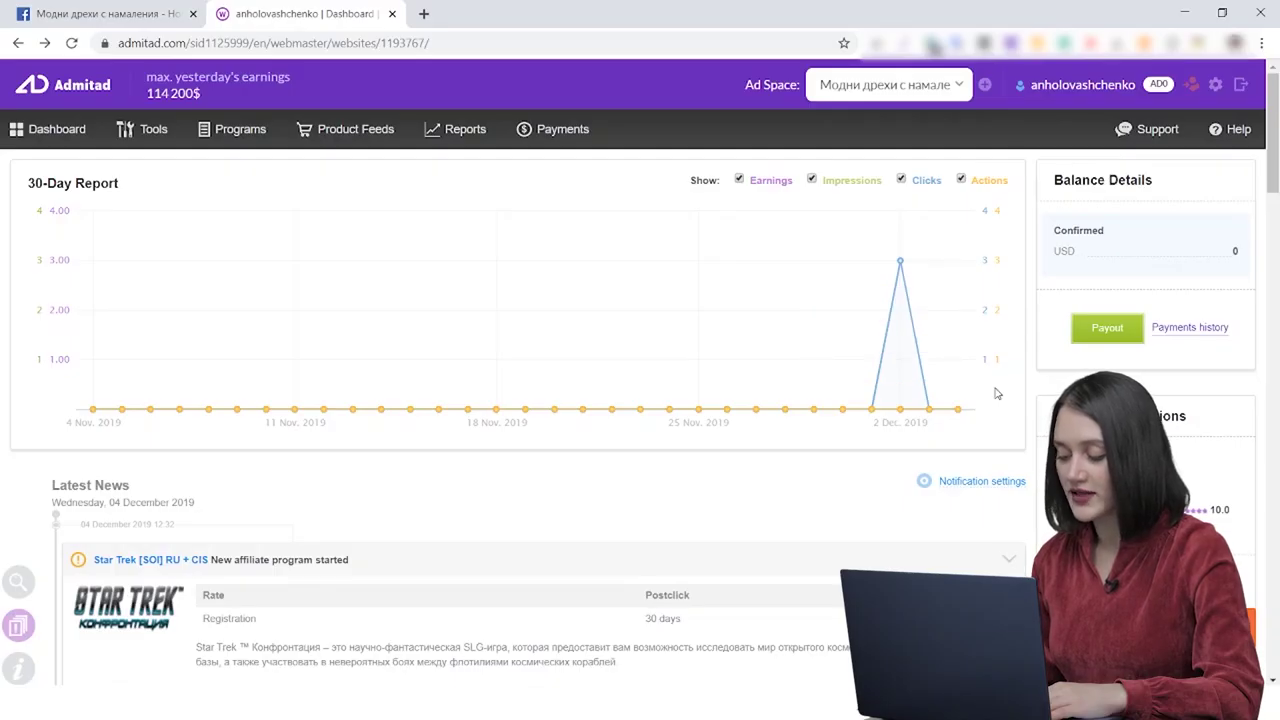
View the referral link in the Admitad Referral Program section, select its URL, and close the link window
scroll(996, 393, down, 2)
scroll(996, 393, down, 3)
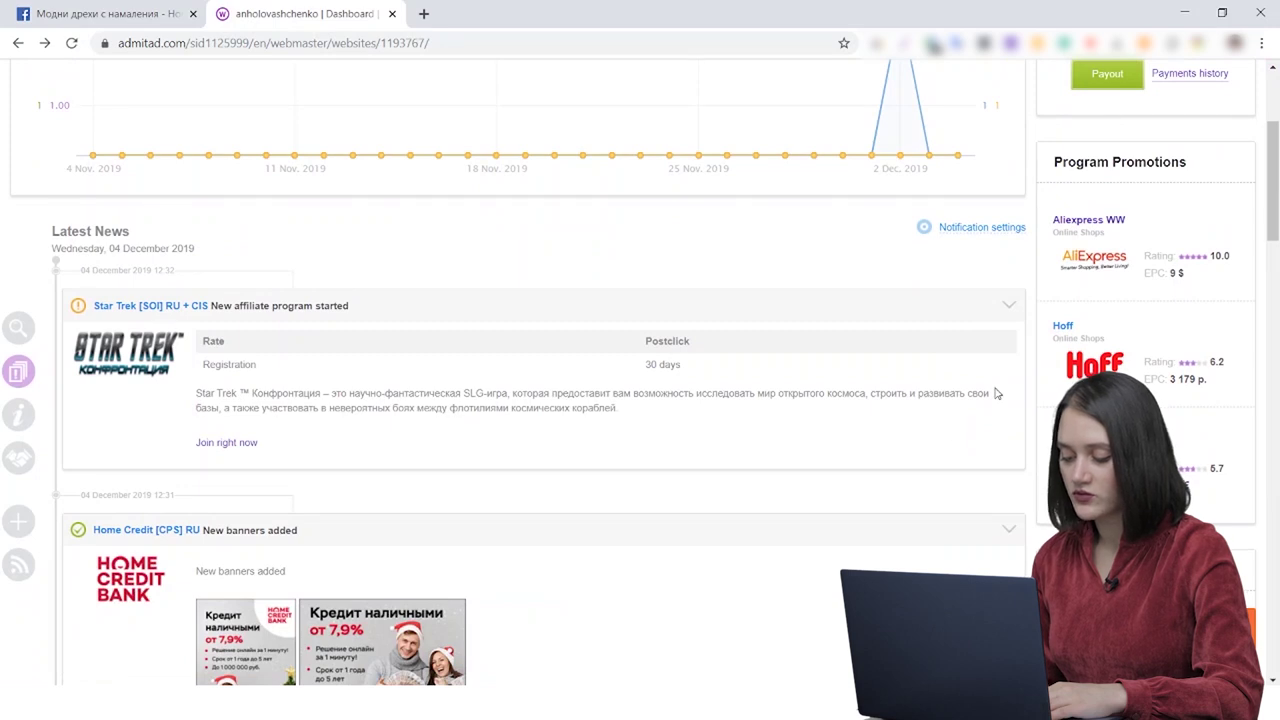
scroll(996, 393, down, 2)
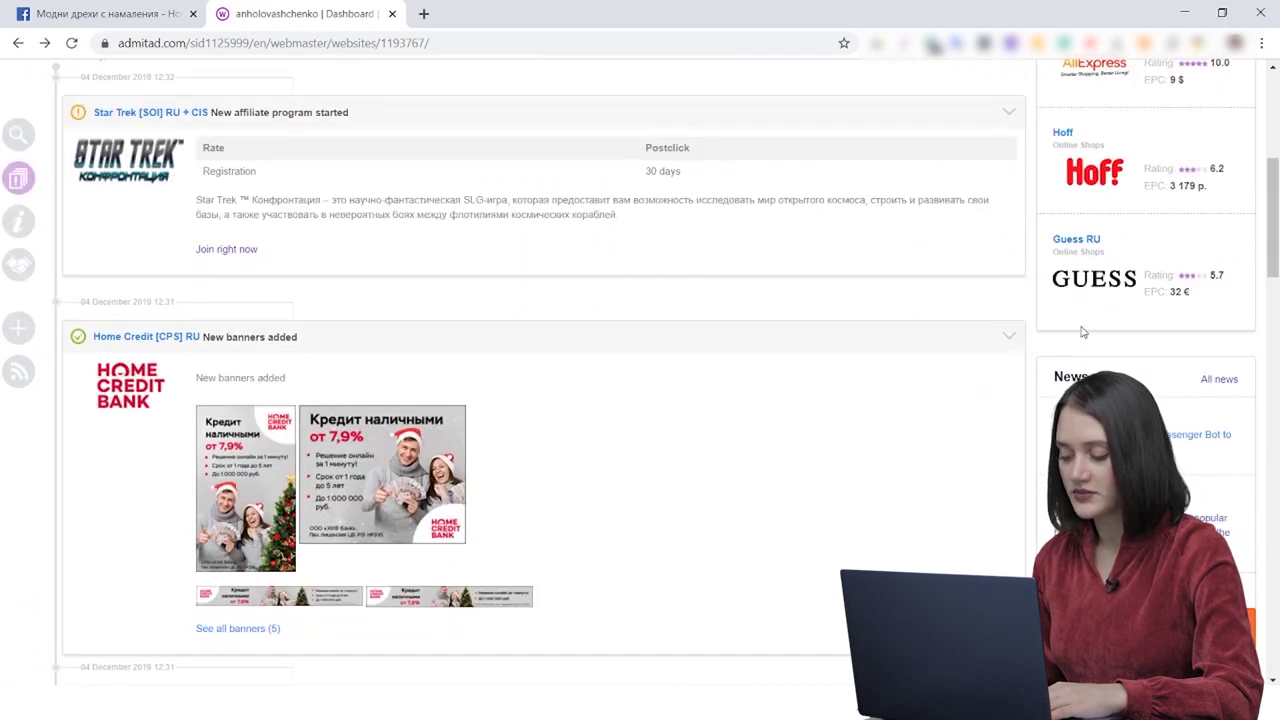
scroll(943, 513, down, 2)
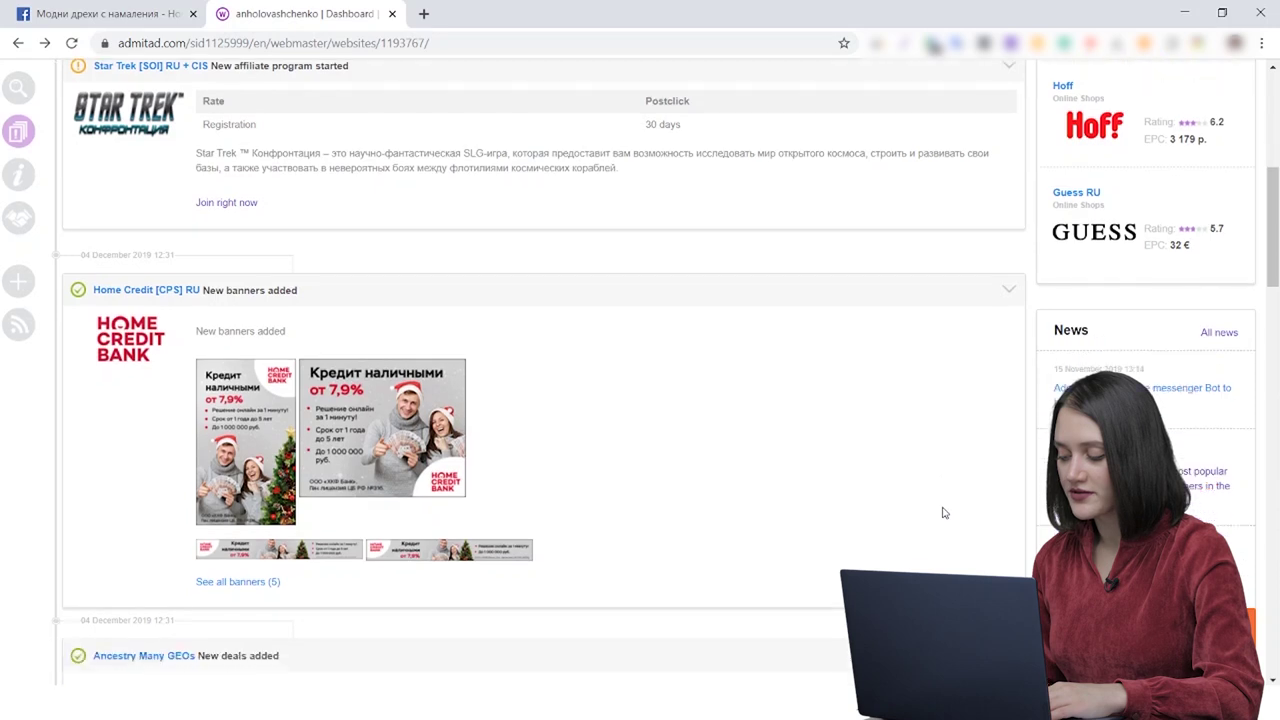
scroll(943, 513, down, 1)
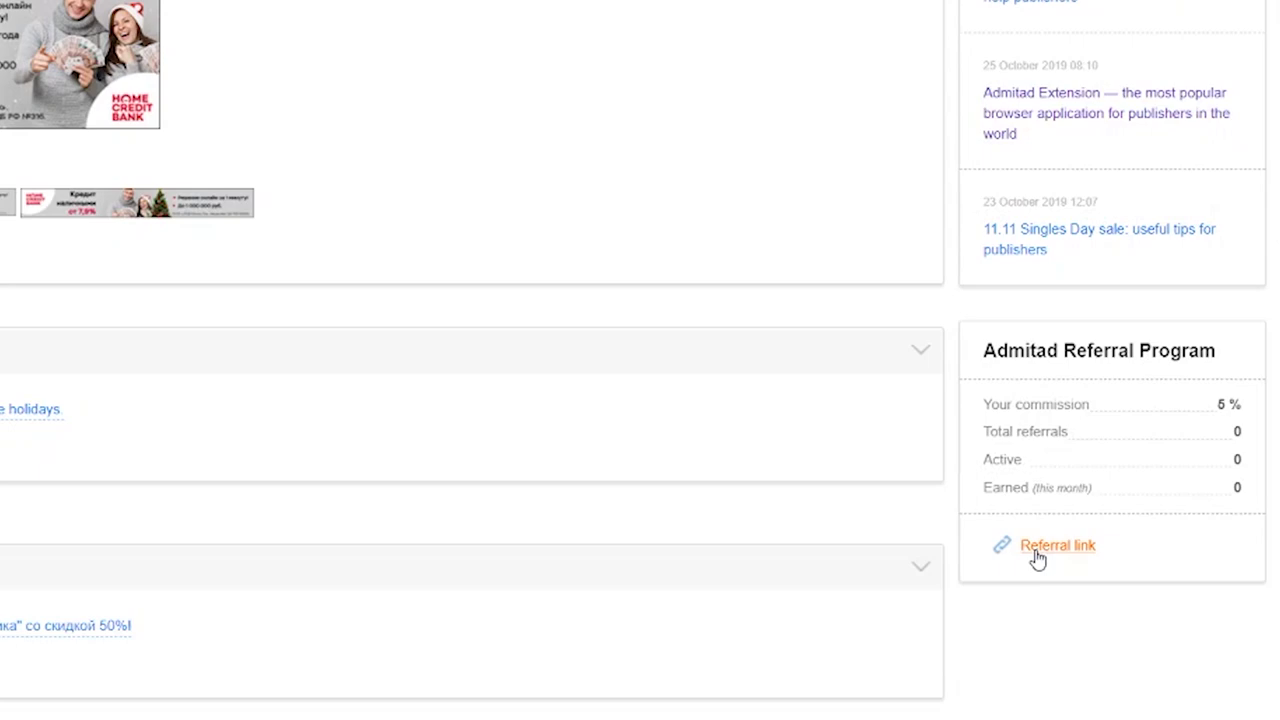
click(1037, 559)
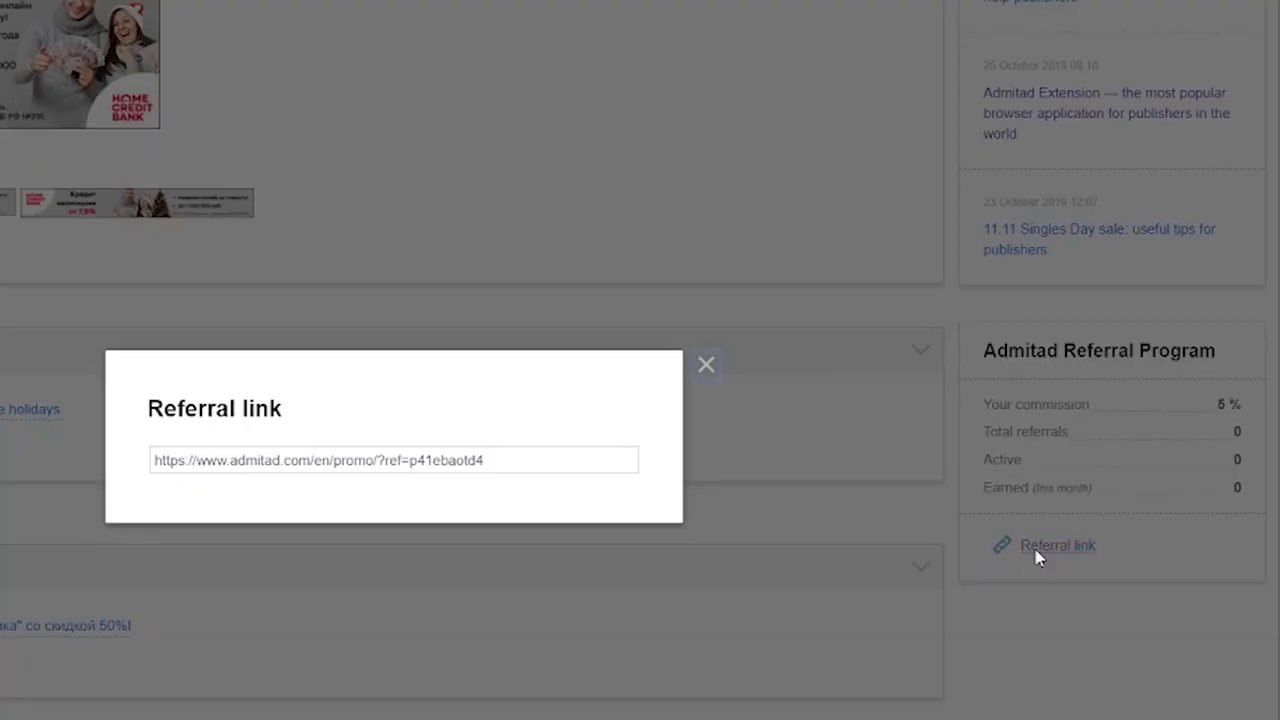
click(544, 462)
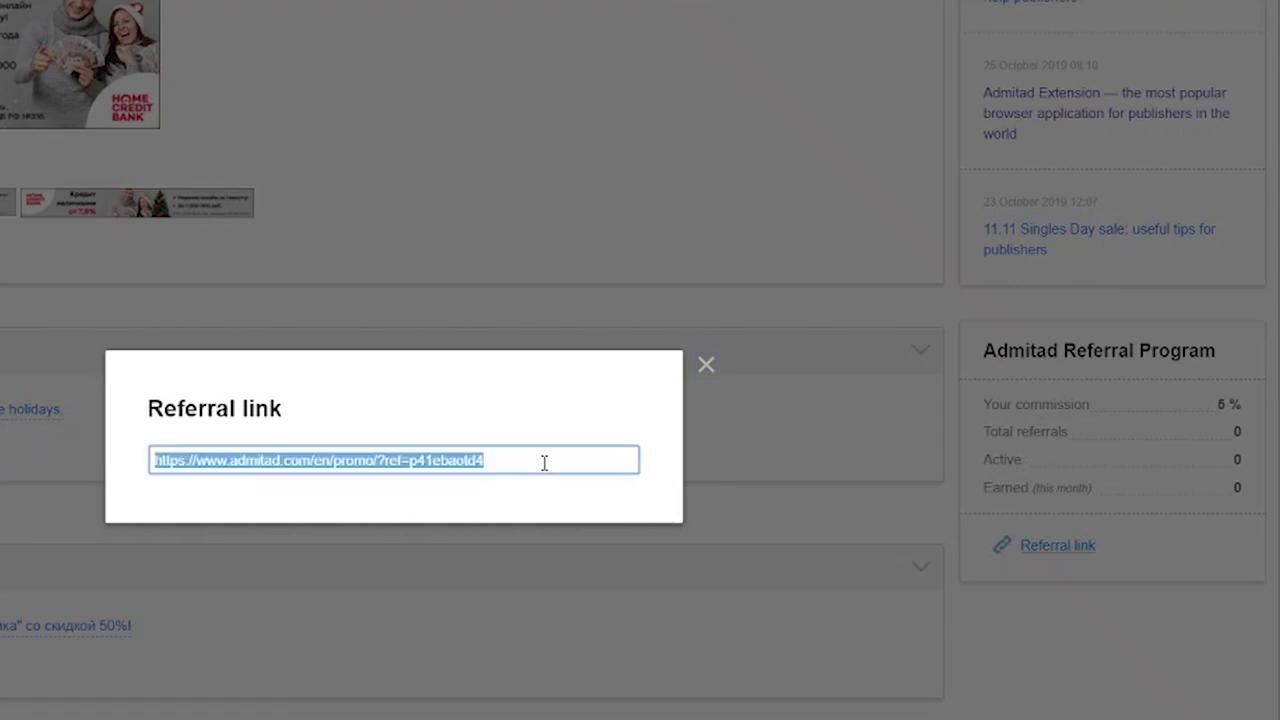
click(705, 366)
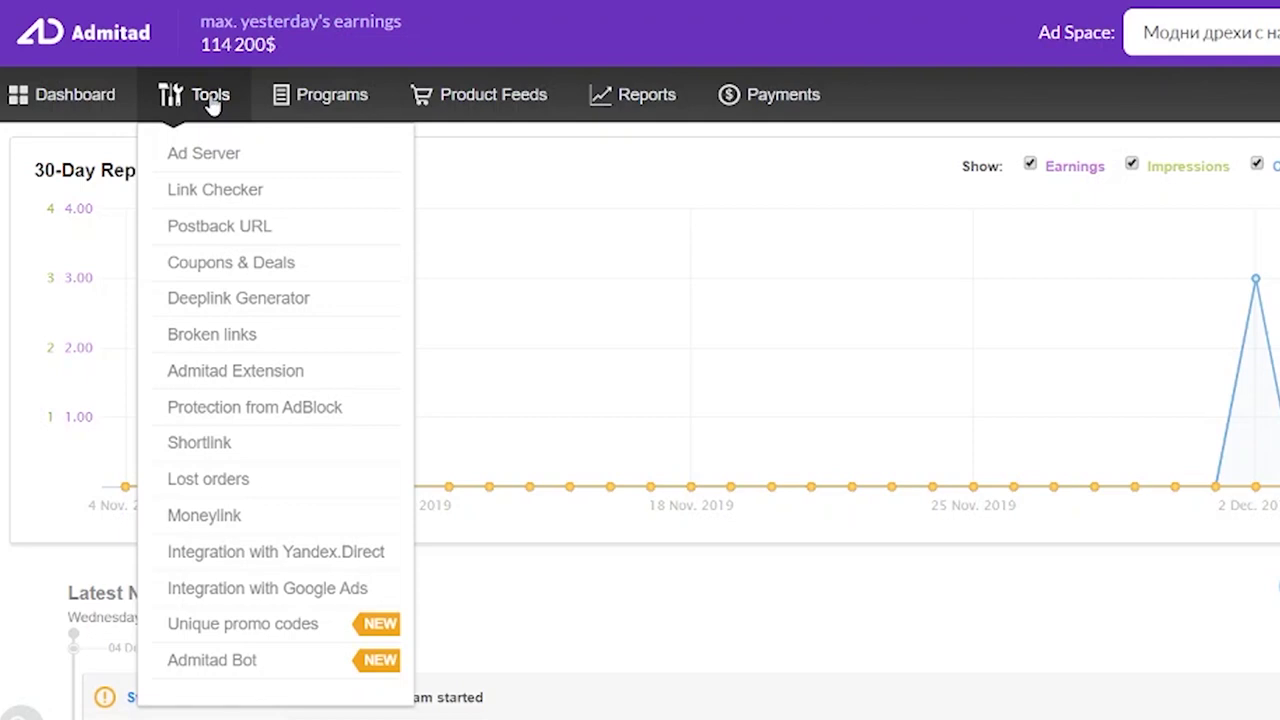
Open the Original Product Feed form and check the choices for ad space, program and currency
mouse_move(338, 114)
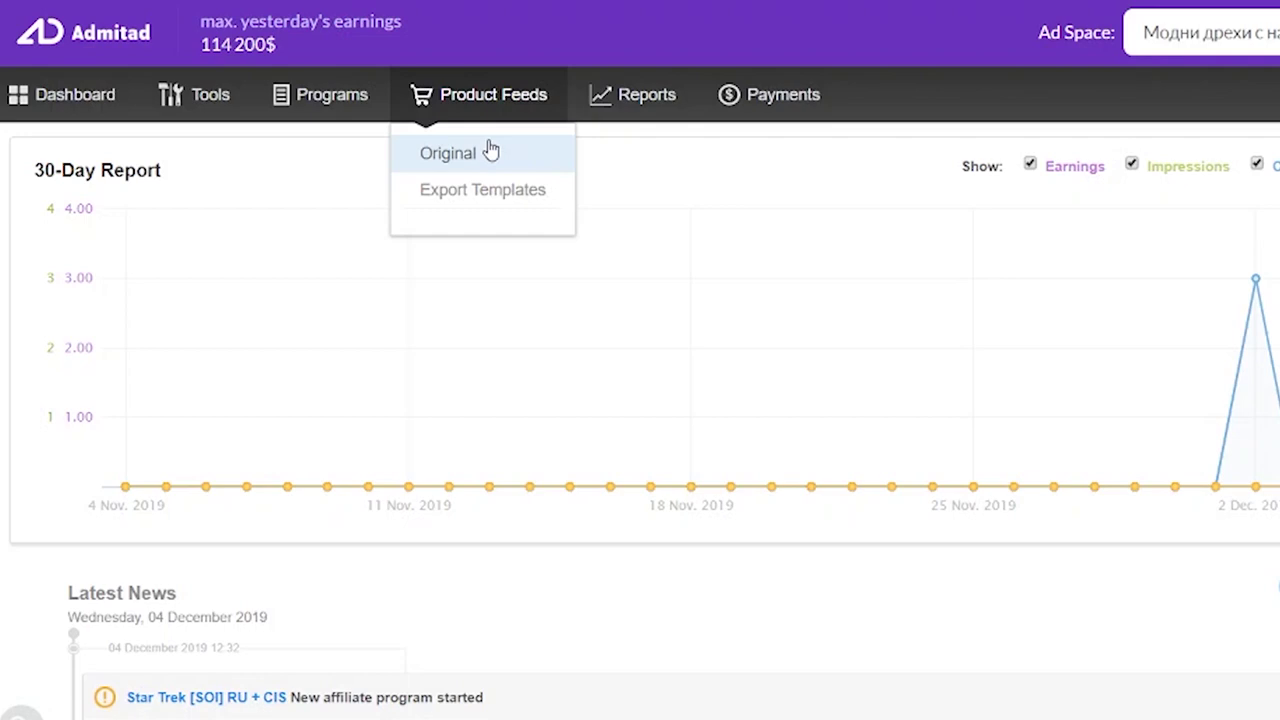
click(490, 150)
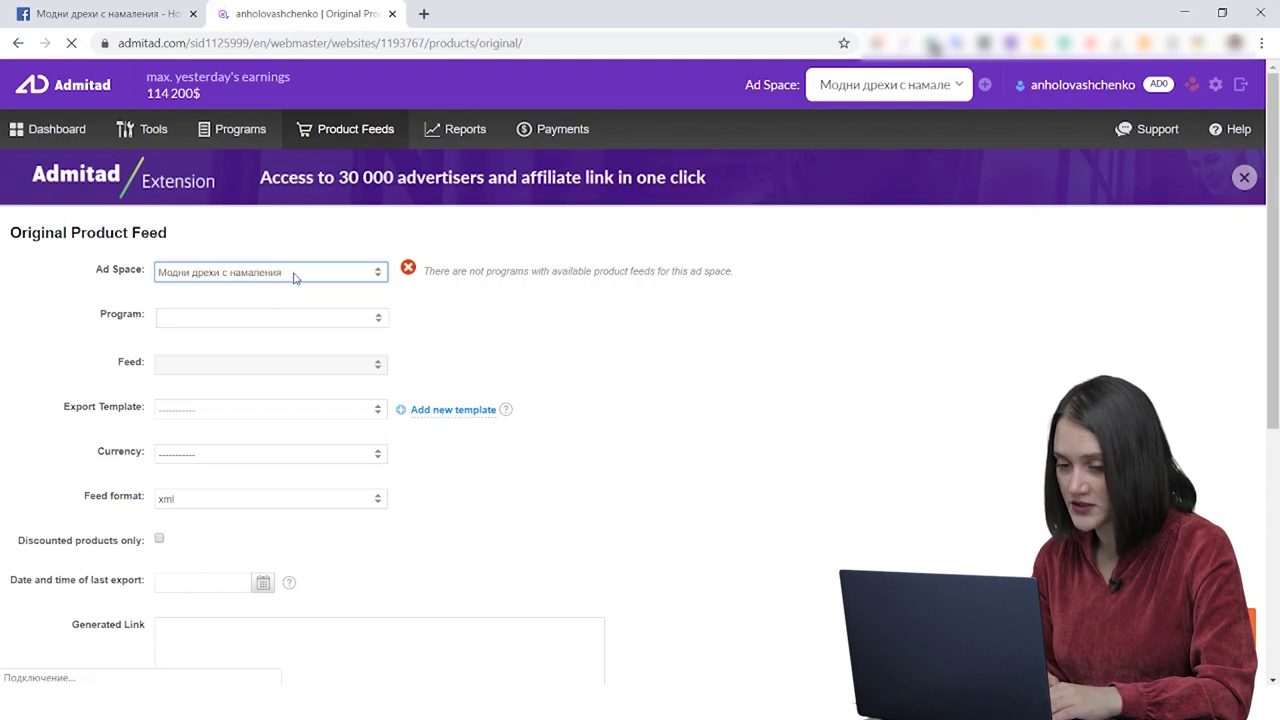
click(286, 277)
click(293, 278)
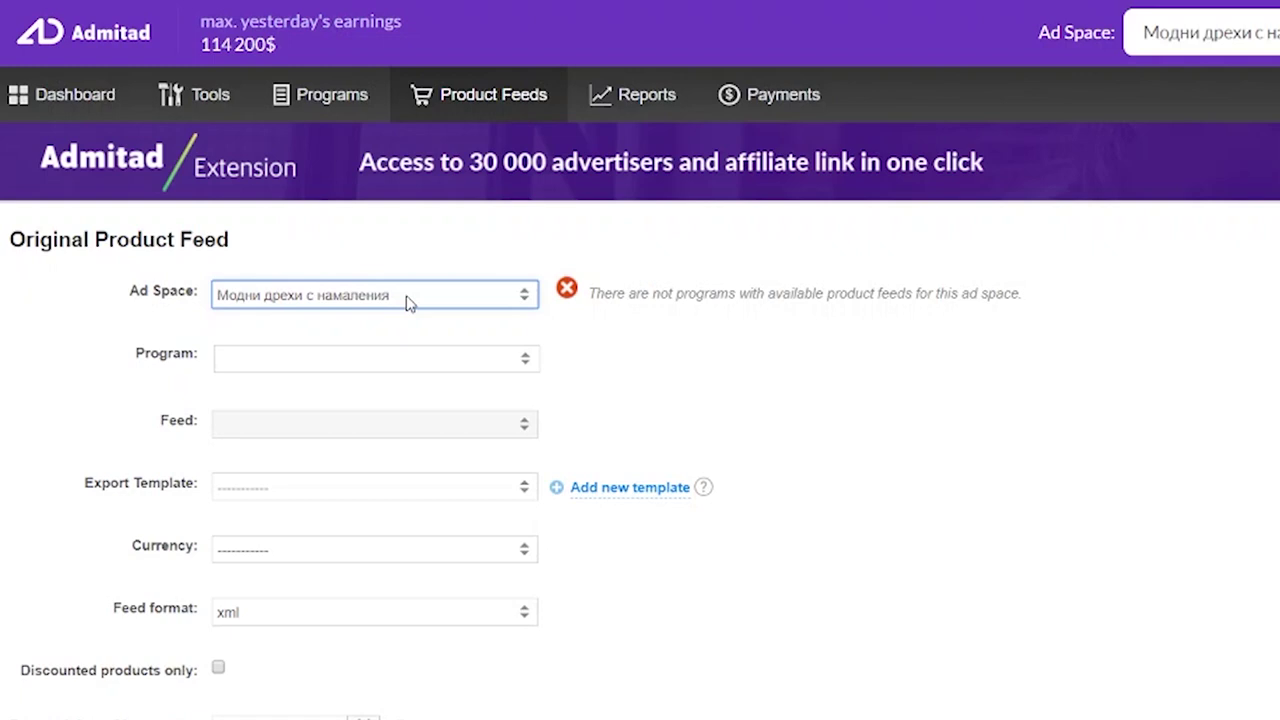
click(407, 303)
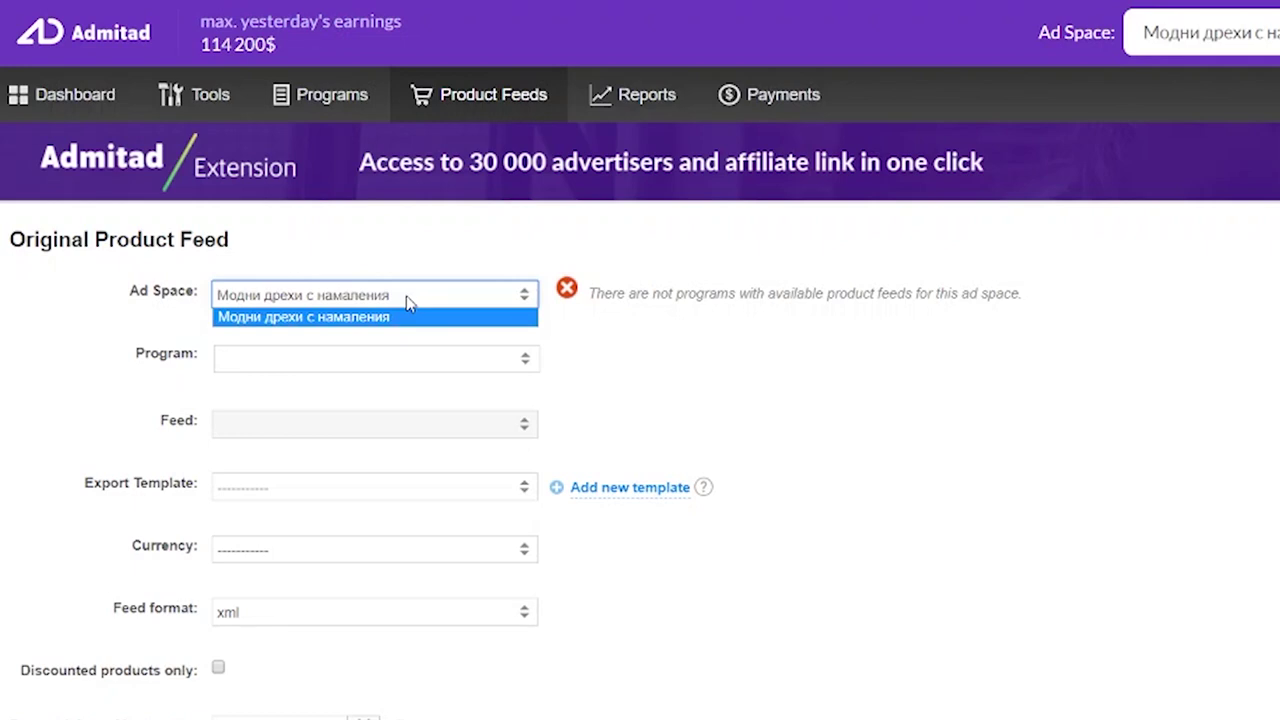
click(493, 365)
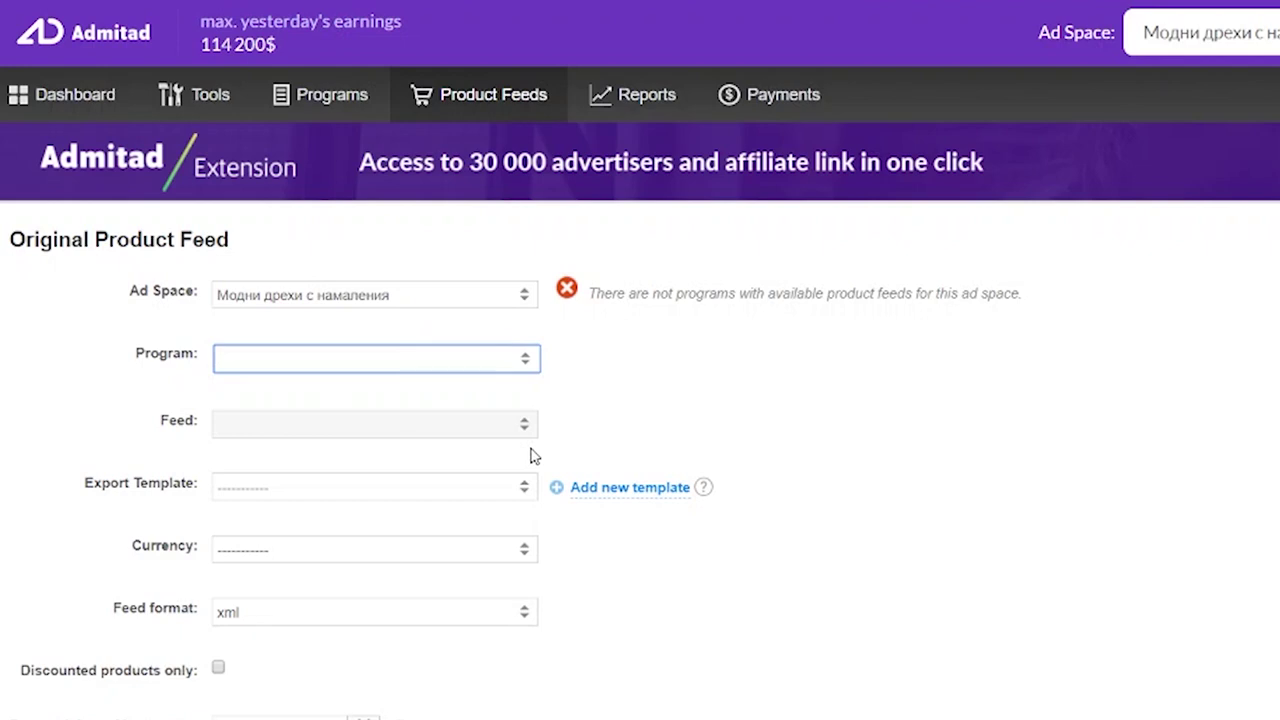
click(467, 555)
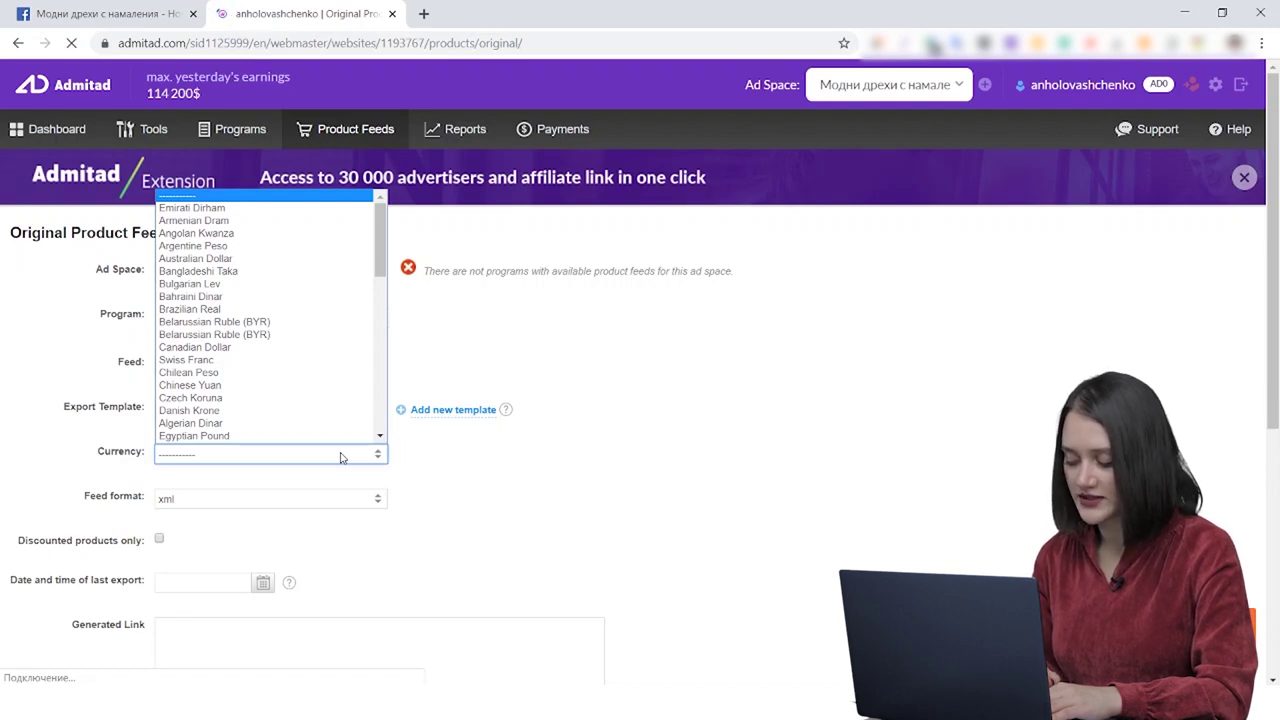
click(340, 457)
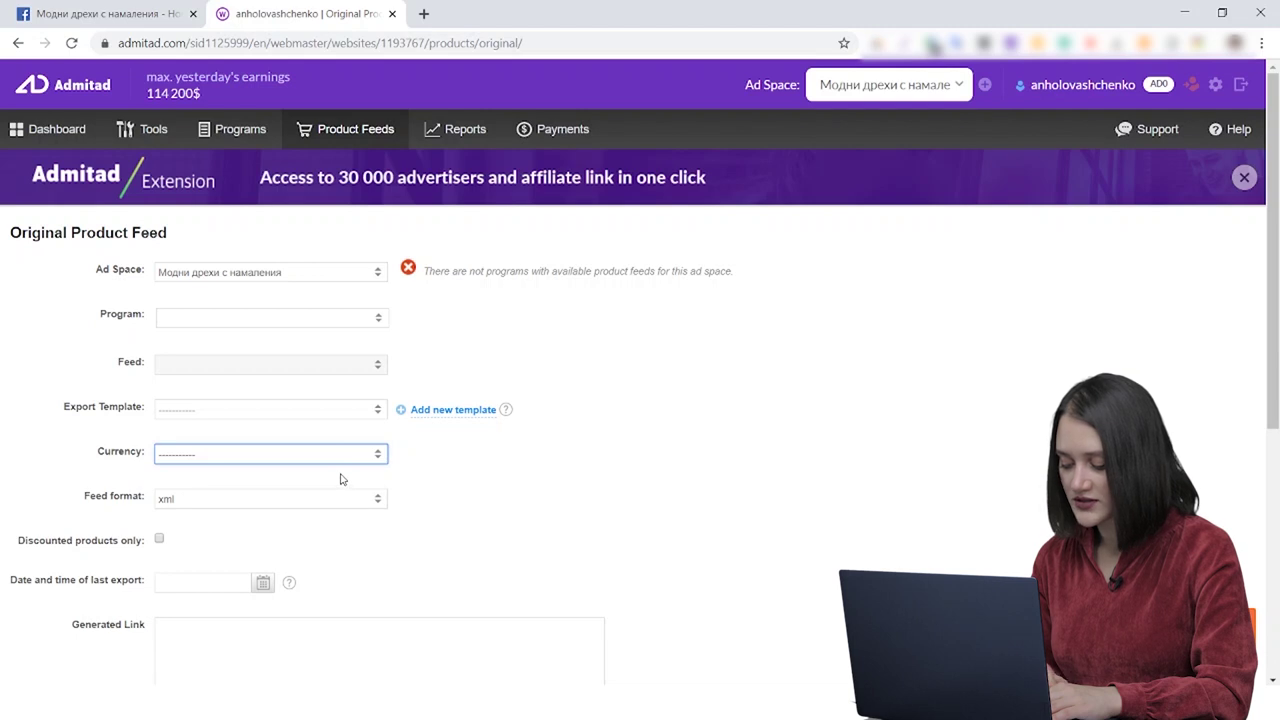
scroll(340, 479, down, 1)
scroll(340, 479, down, 2)
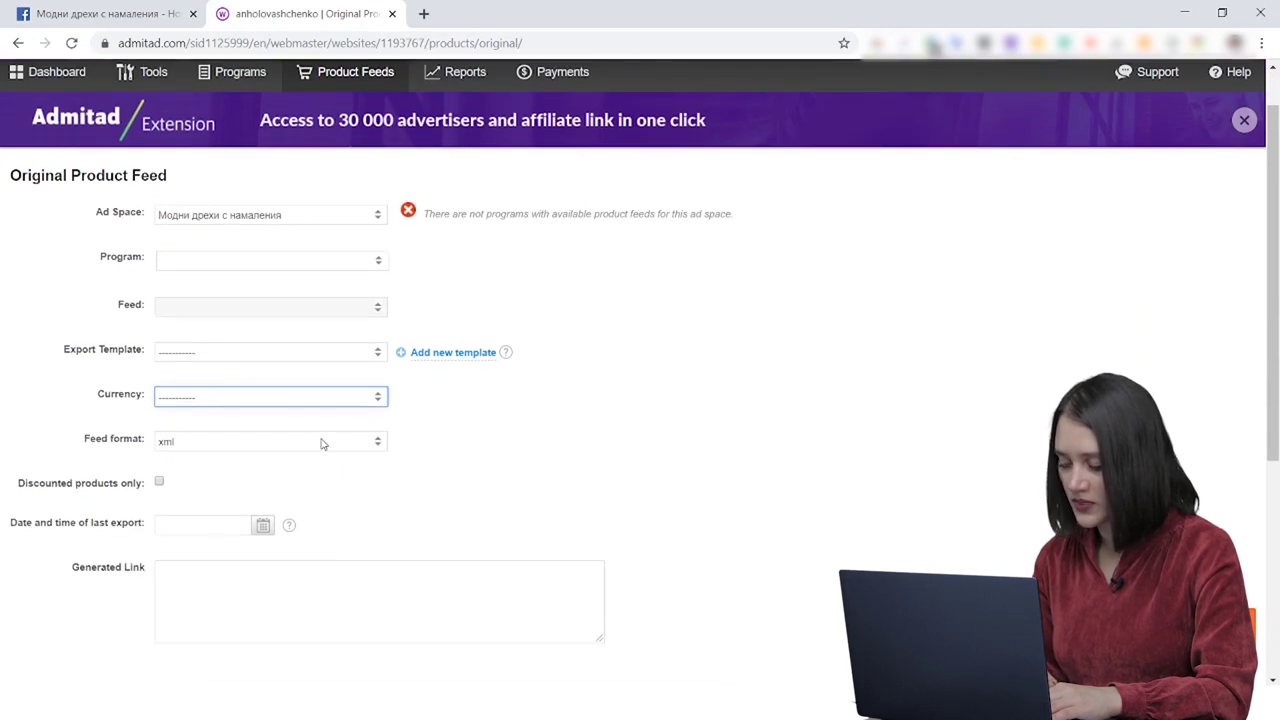
click(262, 525)
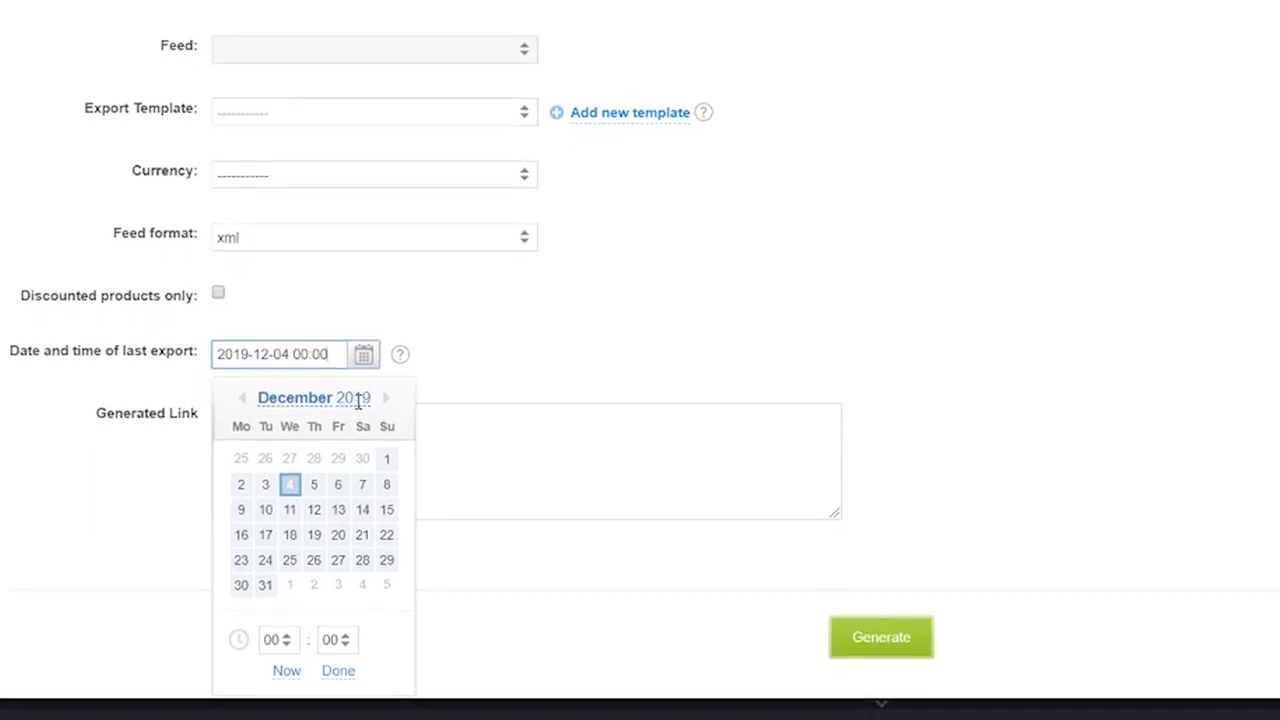
click(555, 568)
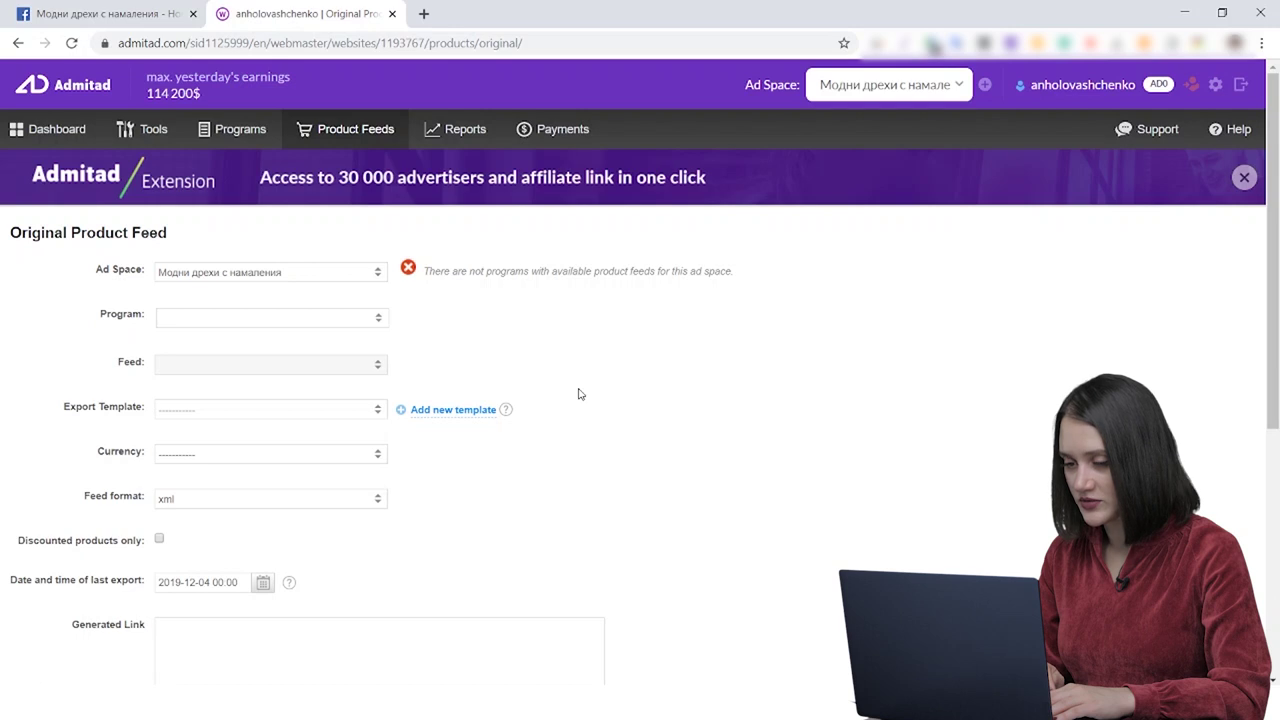
mouse_move(451, 194)
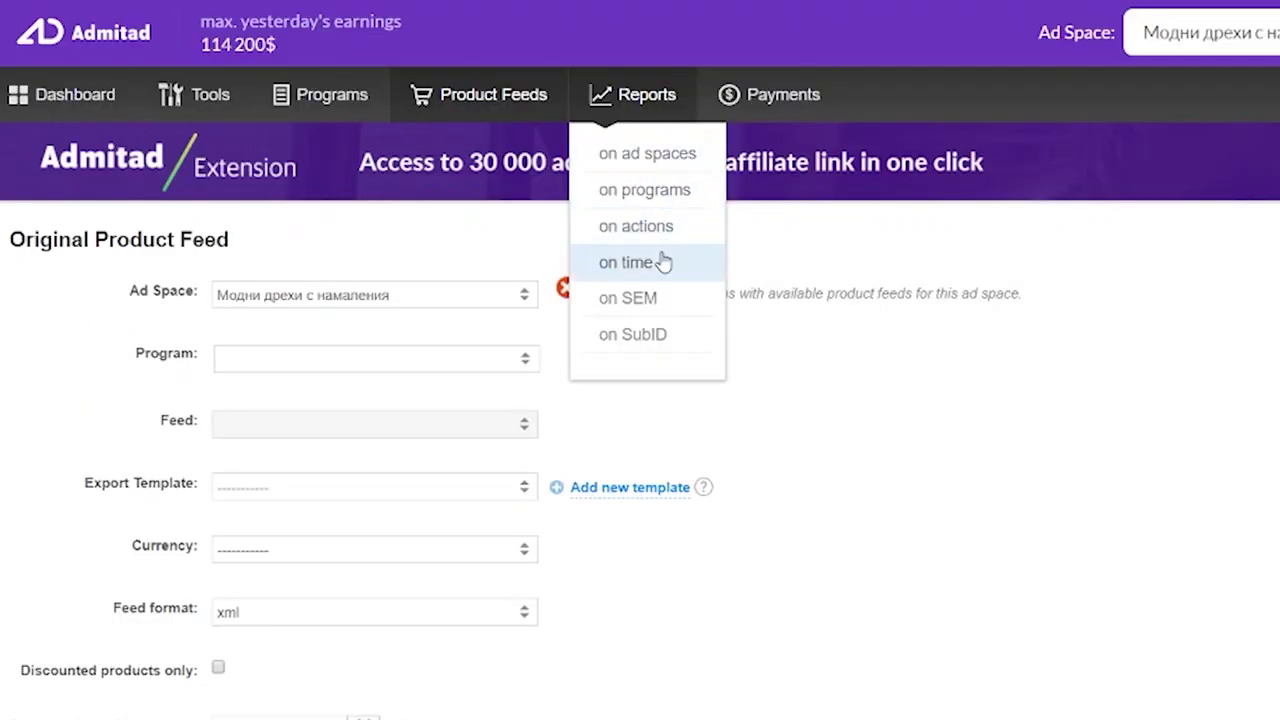
mouse_move(747, 109)
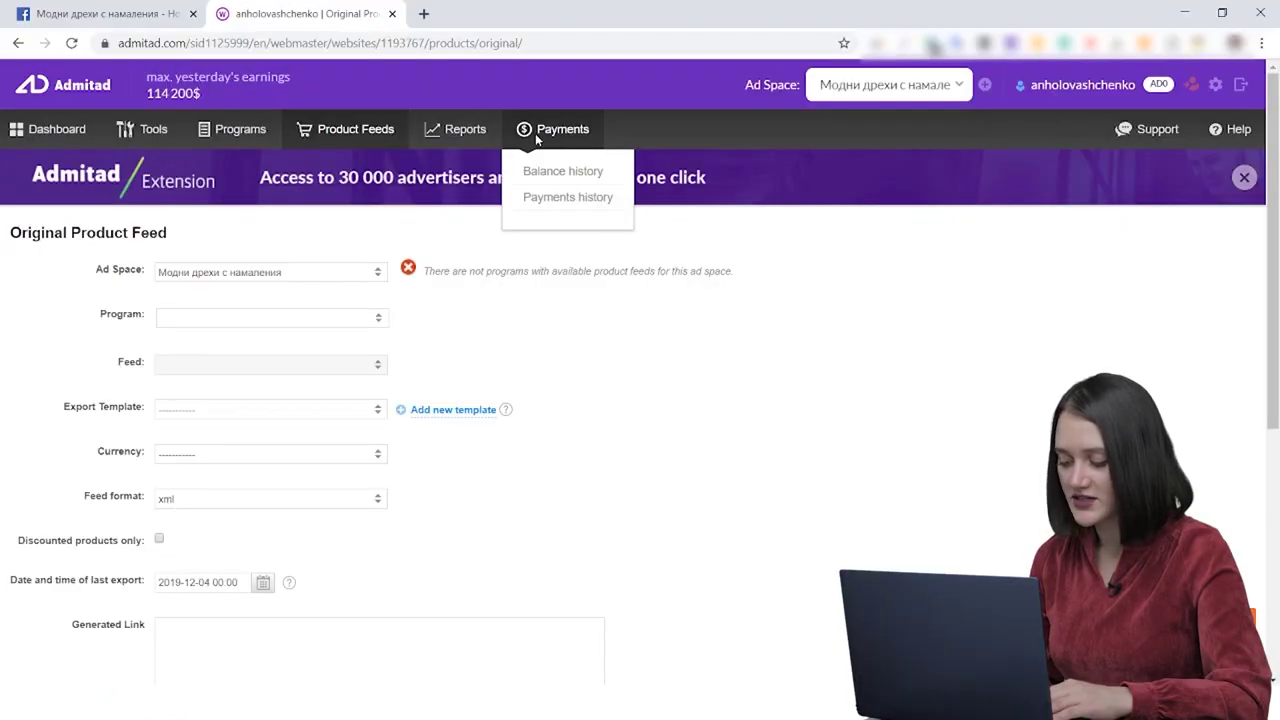